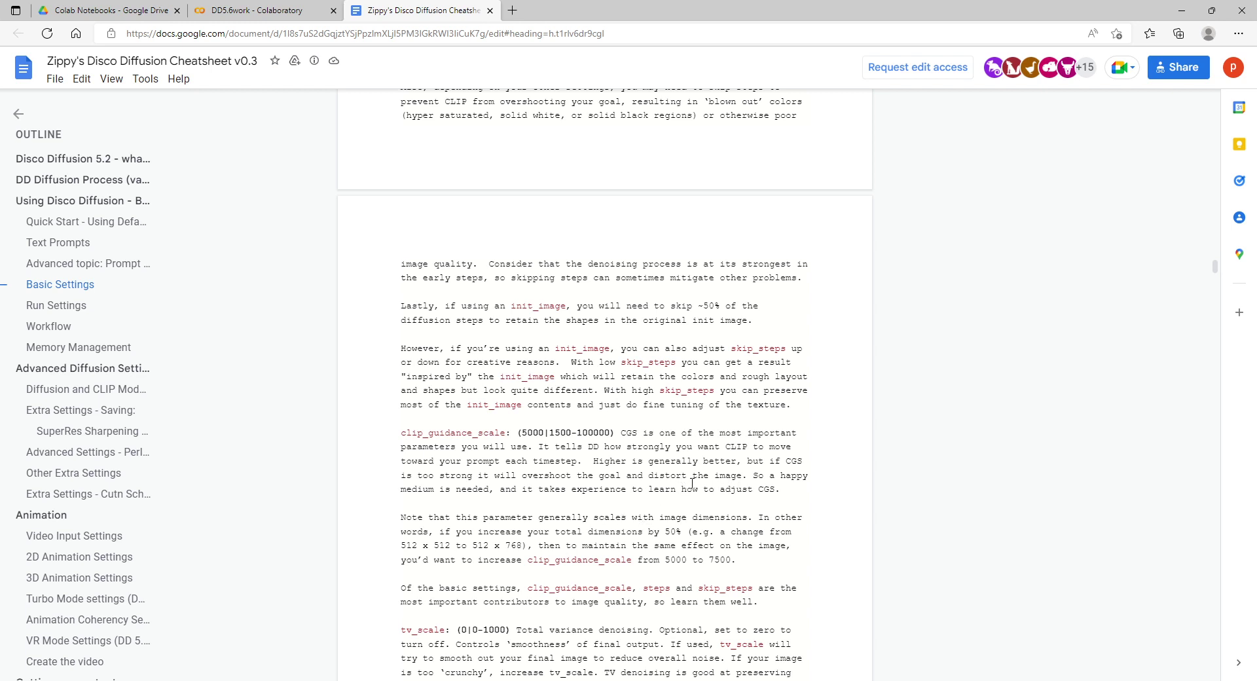
- Run the Basic Settings cell with clip_guidance_scale 2000 and 200 steps, then review the settings
{"action": "key", "text": "ctrl+shift+Tab"}
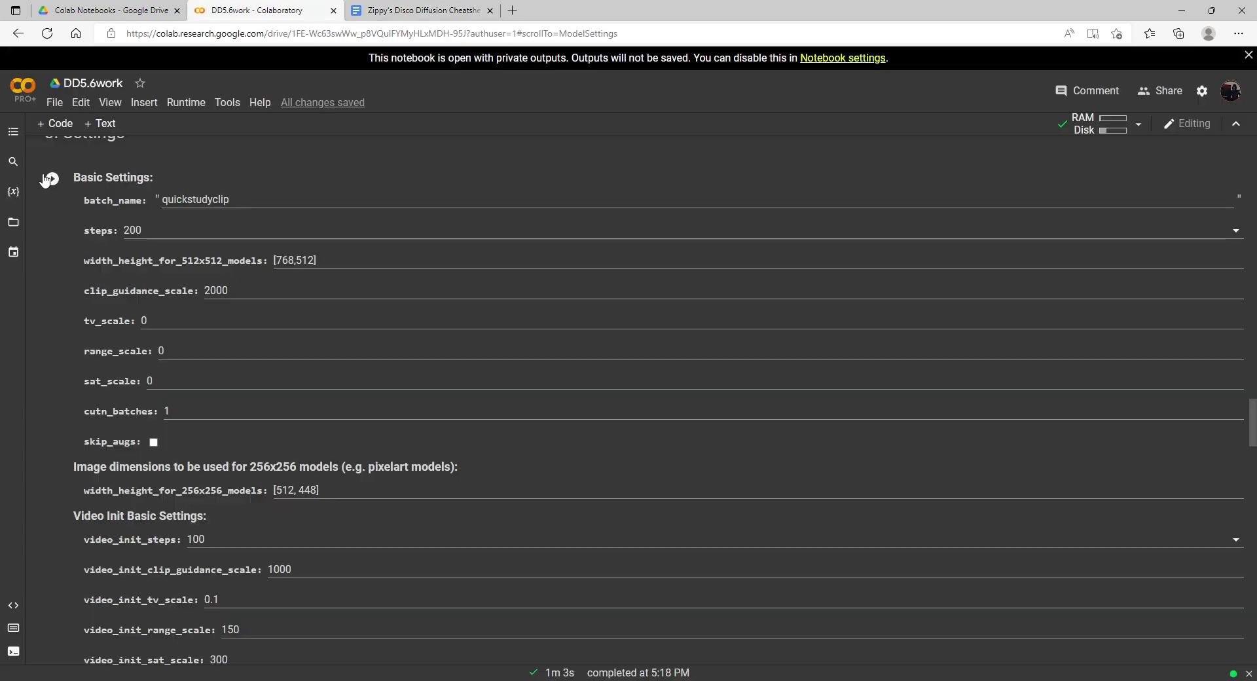
{"action": "left_click", "coordinate": [47, 178]}
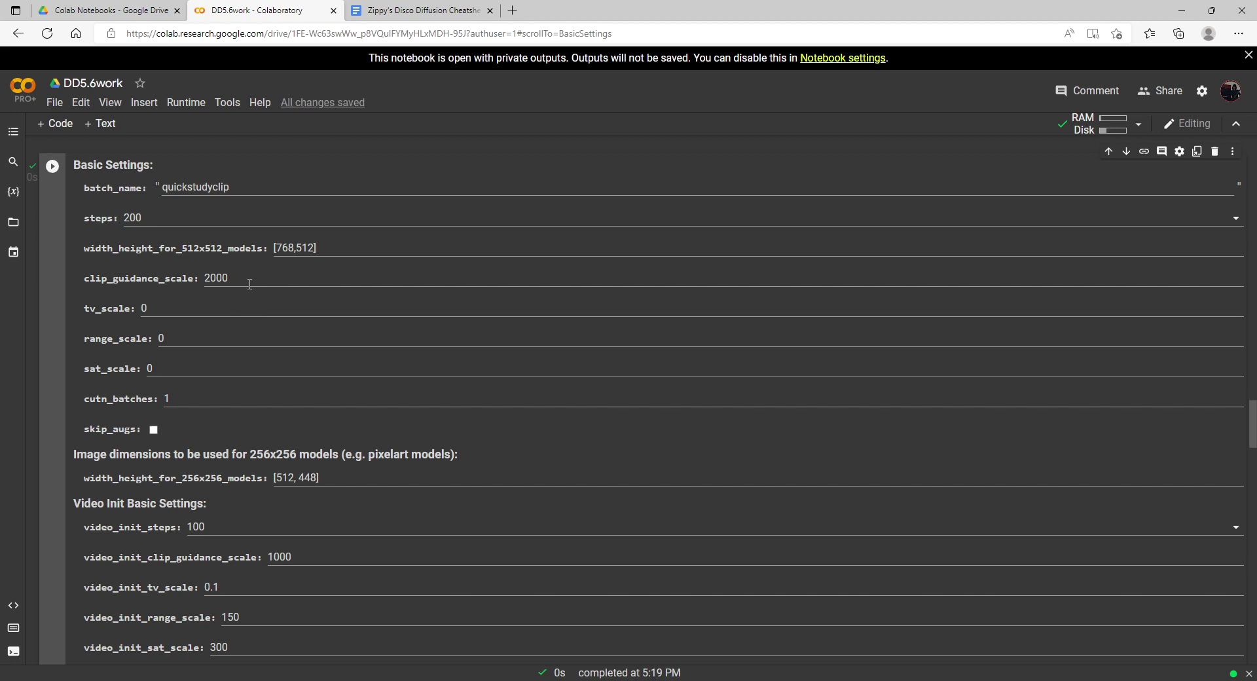
{"action": "scroll", "coordinate": [300, 257], "scroll_direction": "down", "scroll_amount": 3}
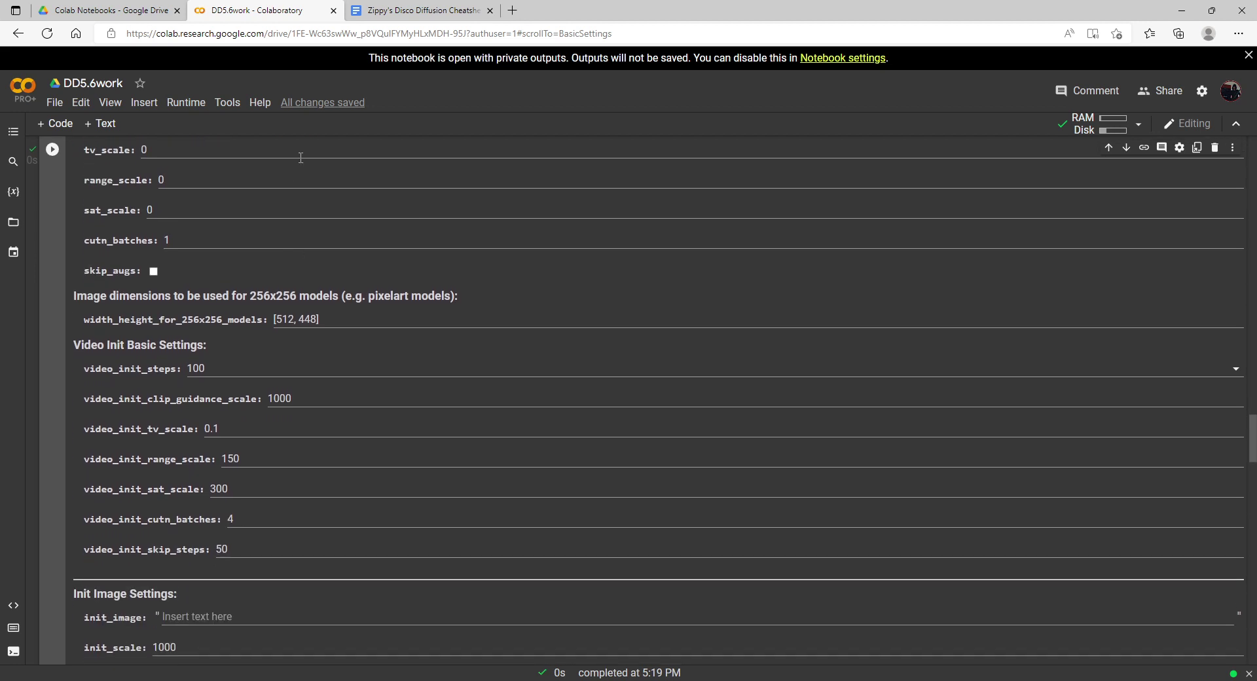
{"action": "scroll", "coordinate": [364, 231], "scroll_direction": "down", "scroll_amount": 1}
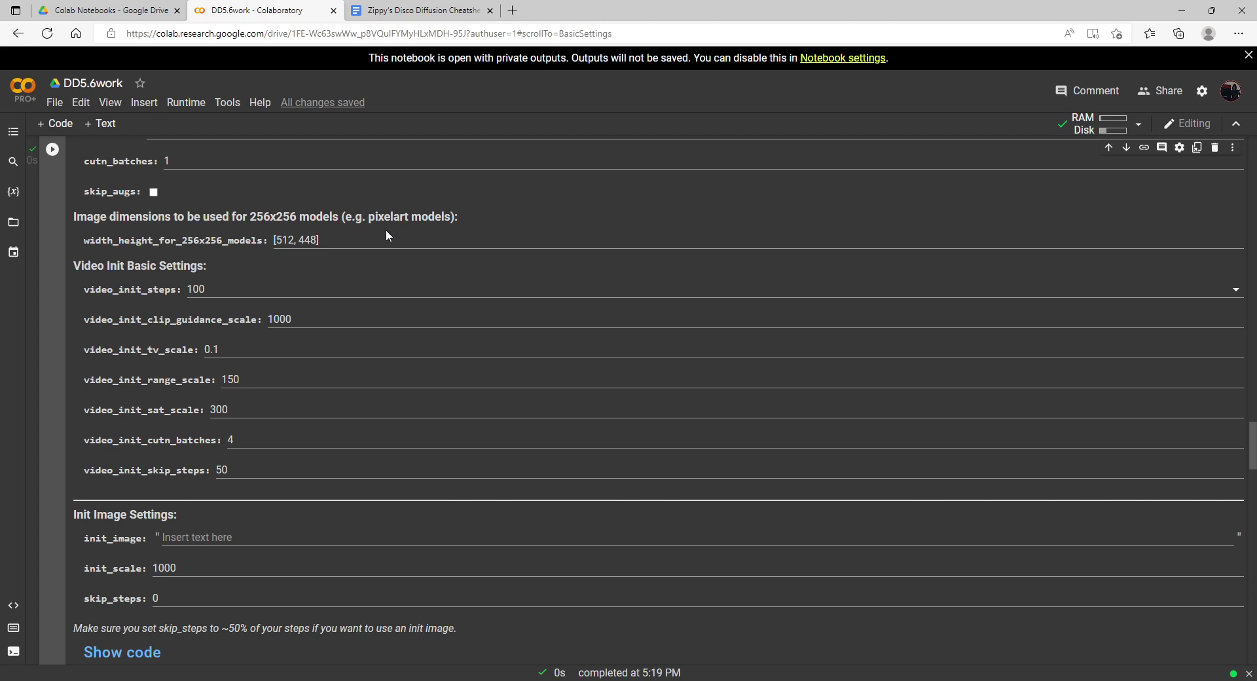
{"action": "scroll", "coordinate": [367, 232], "scroll_direction": "down", "scroll_amount": 5}
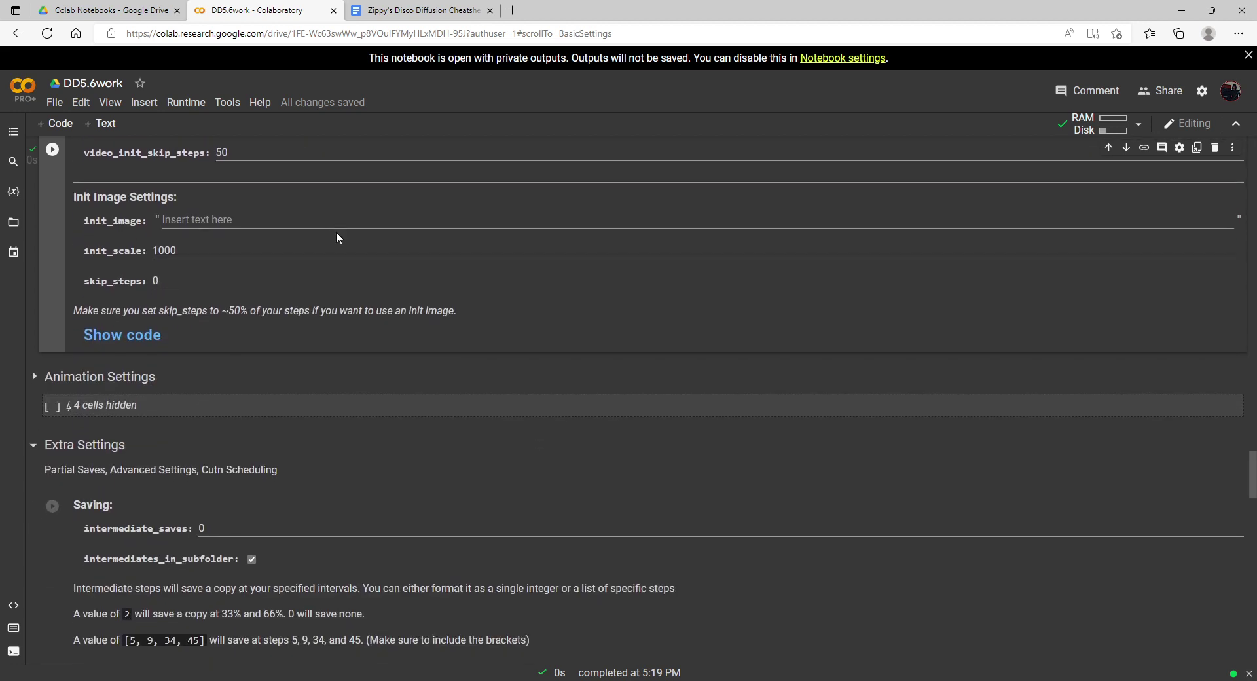
{"action": "scroll", "coordinate": [337, 237], "scroll_direction": "up", "scroll_amount": 10}
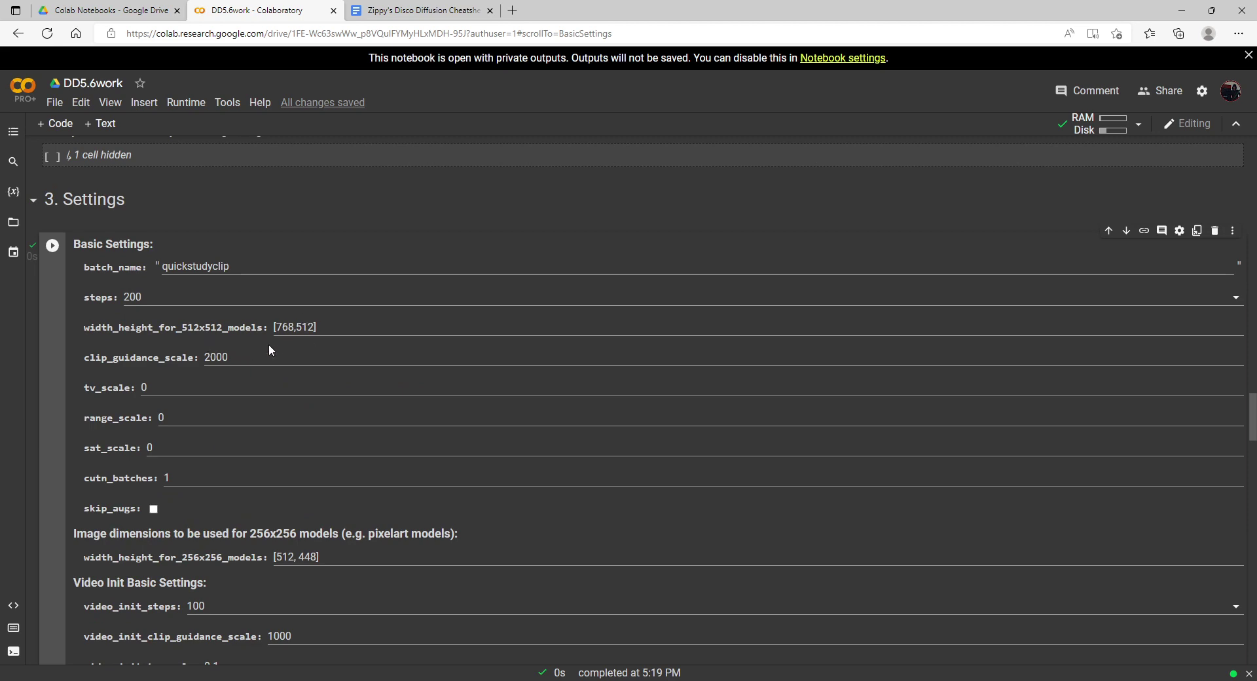
{"action": "scroll", "coordinate": [268, 351], "scroll_direction": "down", "scroll_amount": 2}
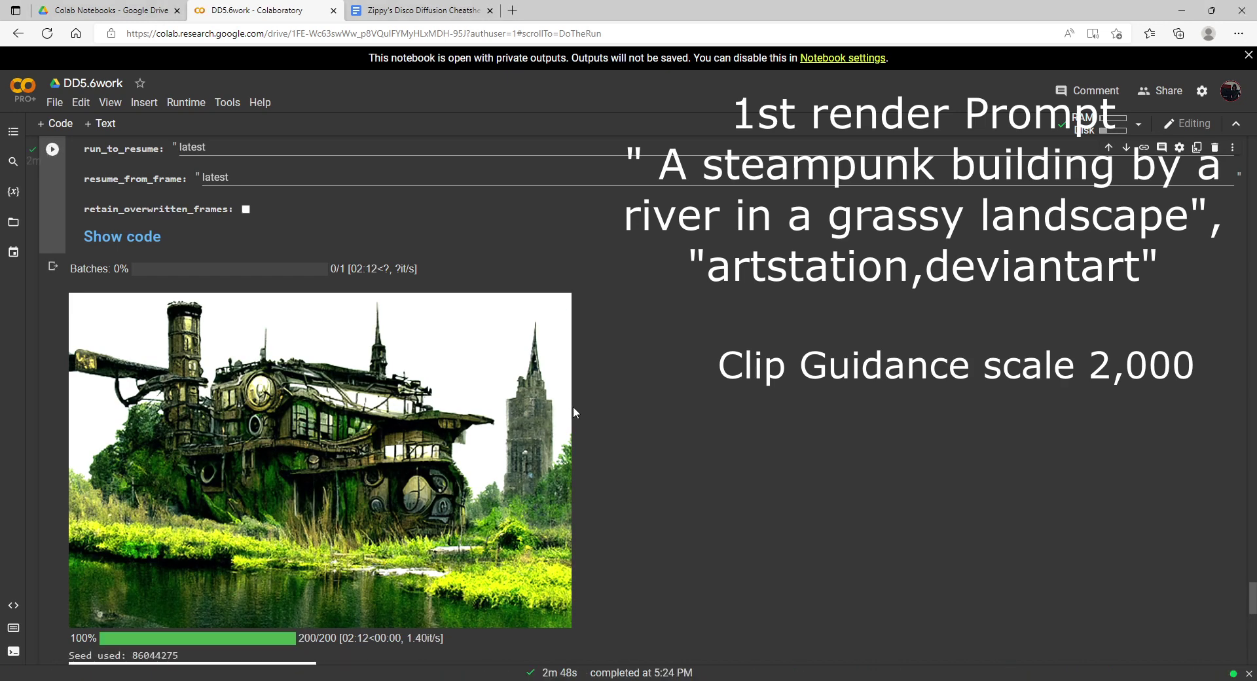
- Scroll from the finished 200/200 render back to Basic Settings (quickstudyclip, 200 steps, scale 2000)
{"action": "scroll", "coordinate": [572, 406], "scroll_direction": "down", "scroll_amount": 1}
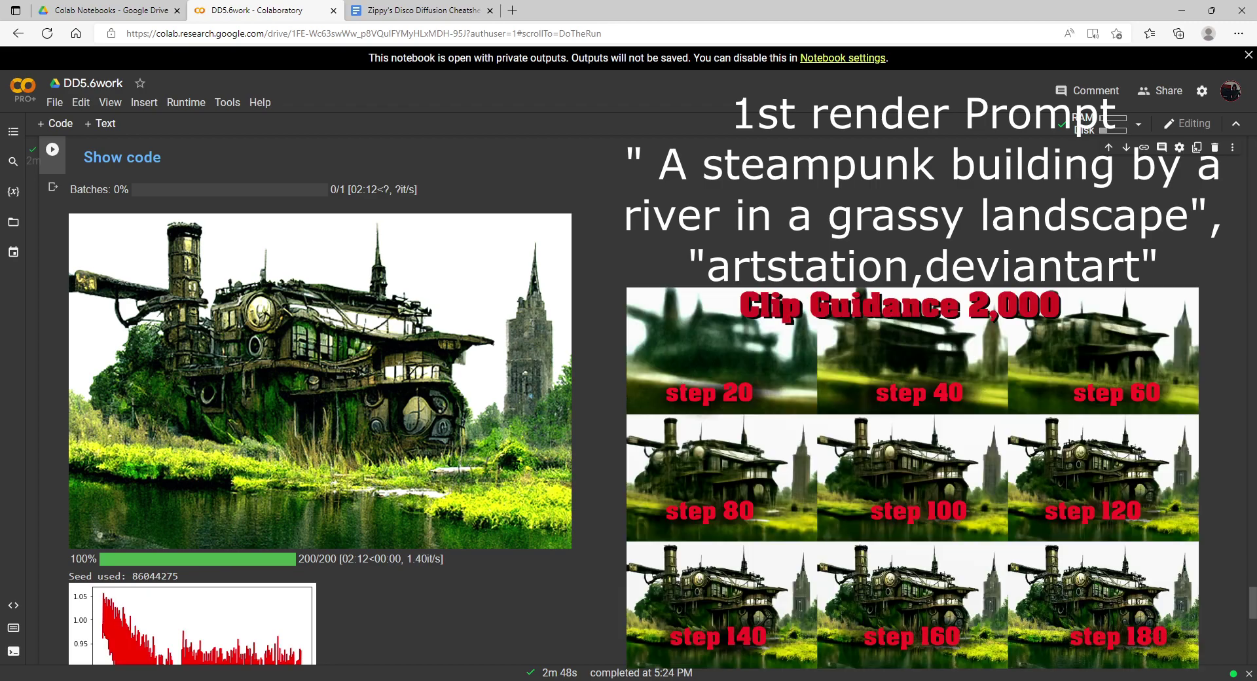
{"action": "scroll", "coordinate": [327, 508], "scroll_direction": "up", "scroll_amount": 15}
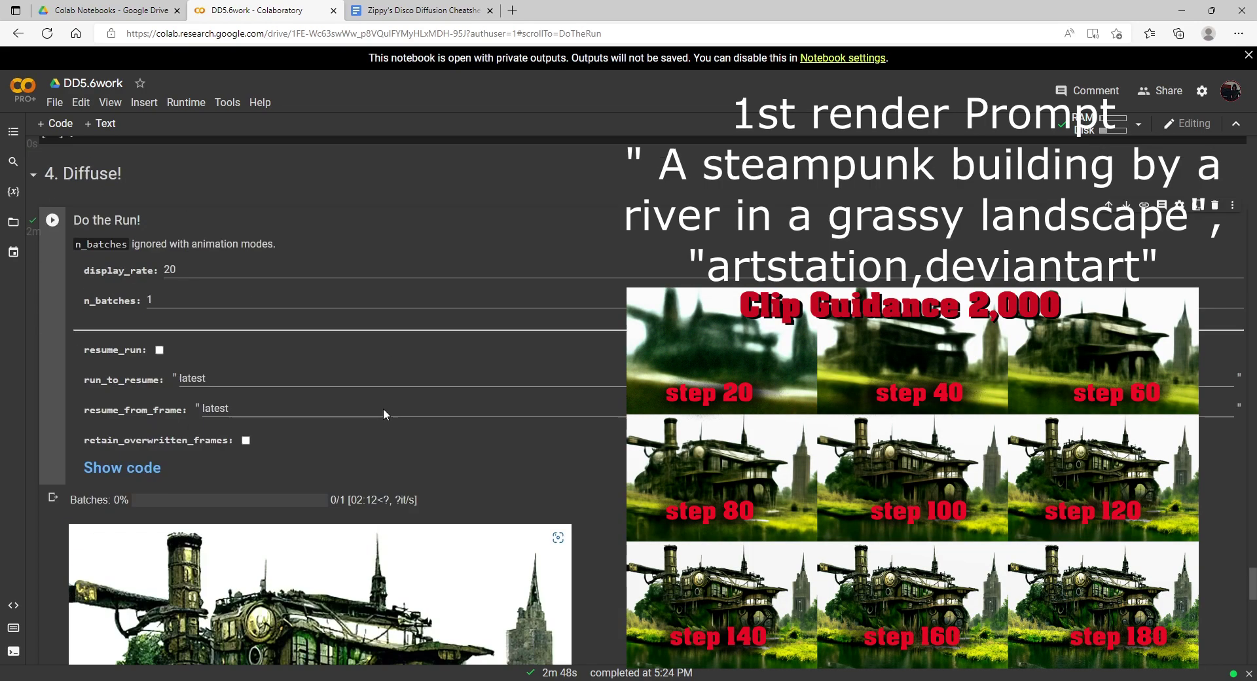
{"action": "scroll", "coordinate": [328, 459], "scroll_direction": "up", "scroll_amount": 10}
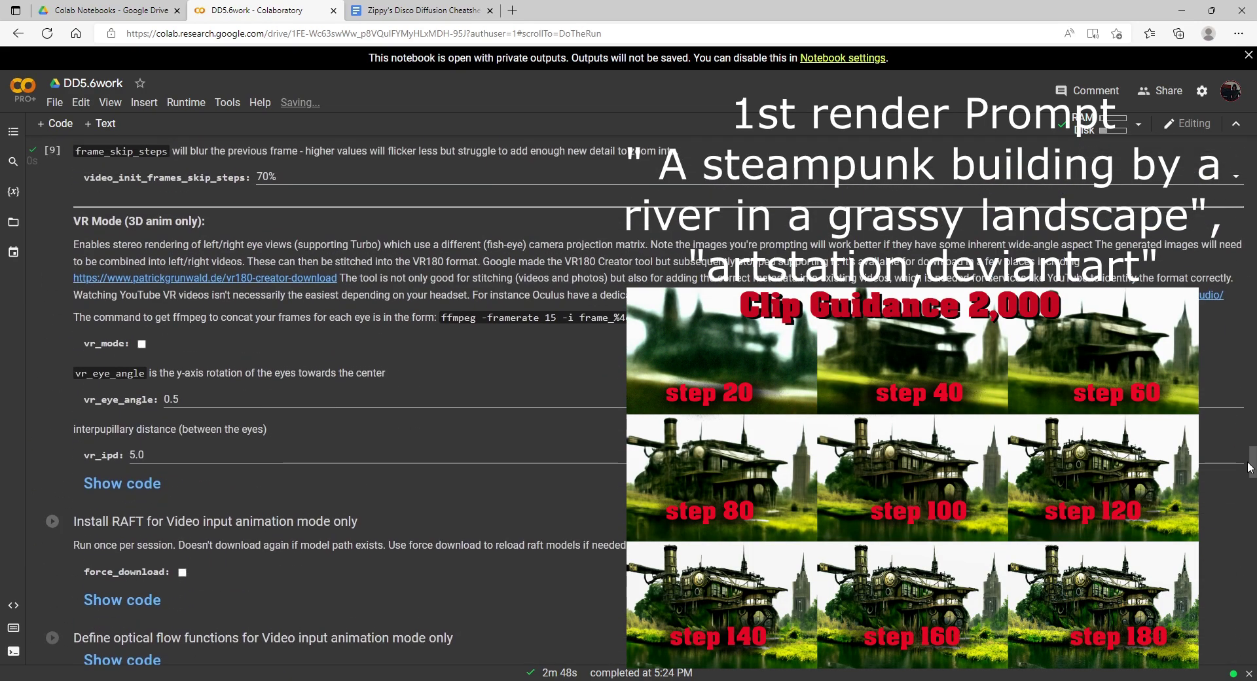
{"action": "left_click_drag", "start_coordinate": [1252, 463], "coordinate": [1252, 318]}
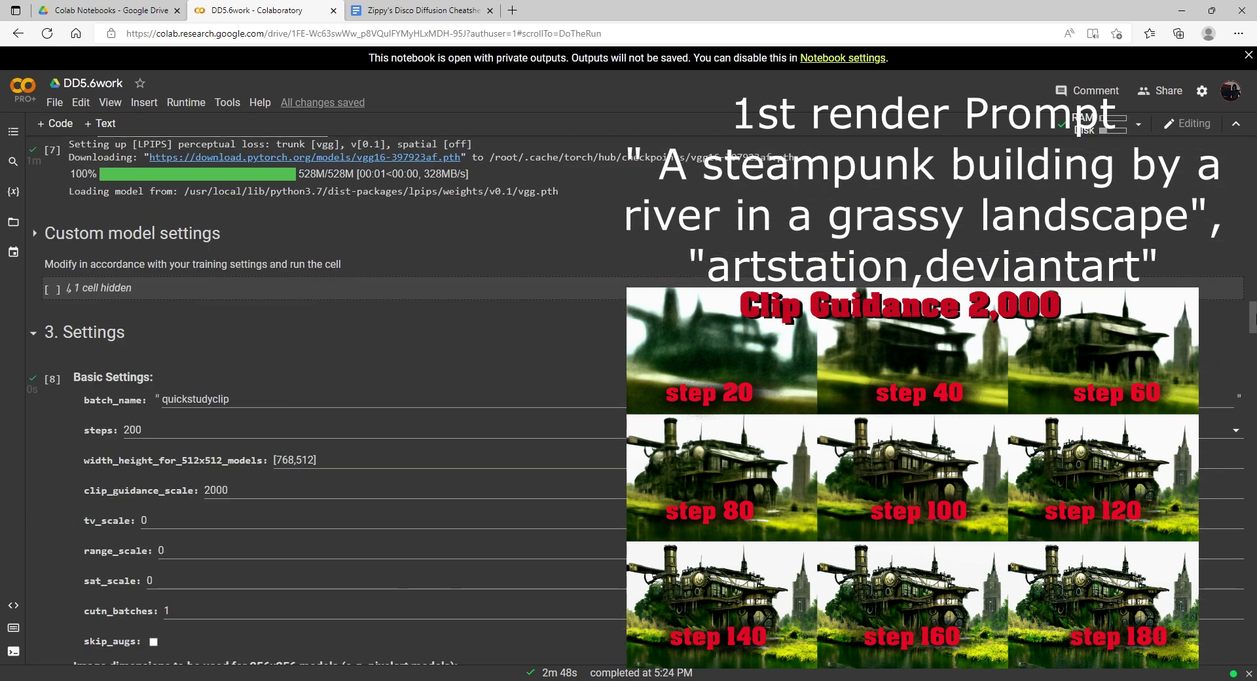
- Change clip_guidance_scale to 10000 and re-run the Basic Settings cell
{"action": "double_click", "coordinate": [325, 499]}
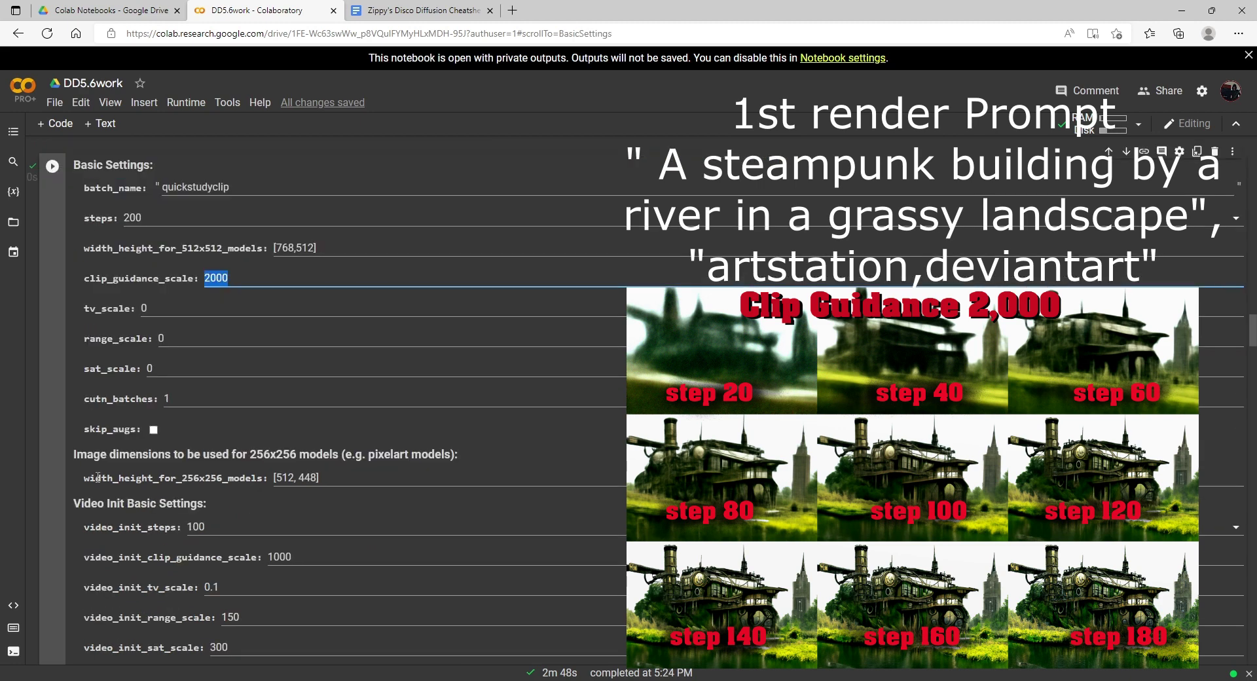
{"action": "type", "text": "10000"}
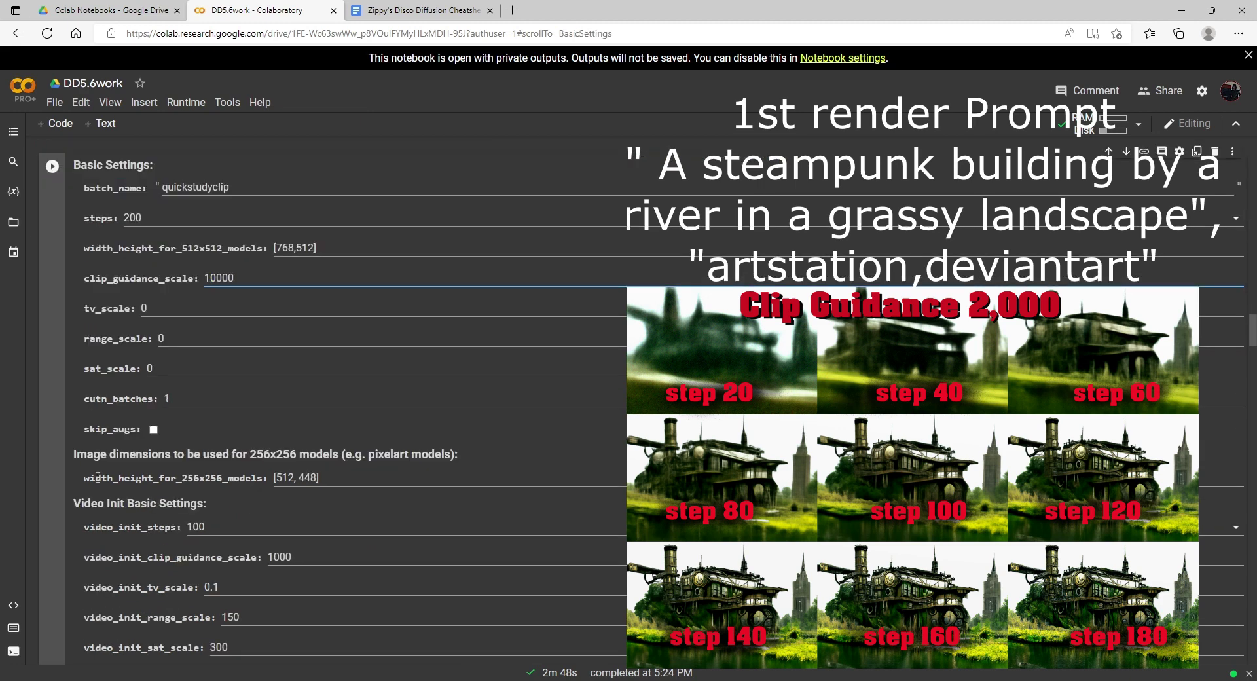
{"action": "left_click", "coordinate": [52, 166]}
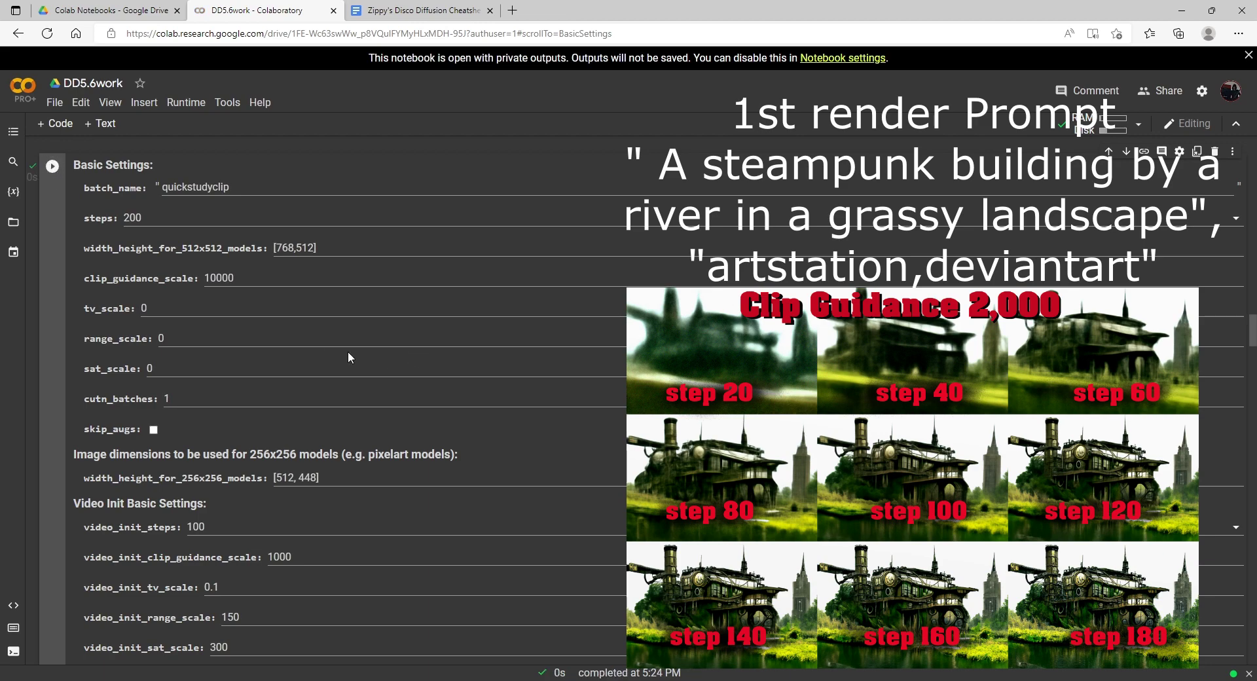
{"action": "scroll", "coordinate": [331, 351], "scroll_direction": "down", "scroll_amount": 10}
{"action": "scroll", "coordinate": [331, 351], "scroll_direction": "down", "scroll_amount": 15}
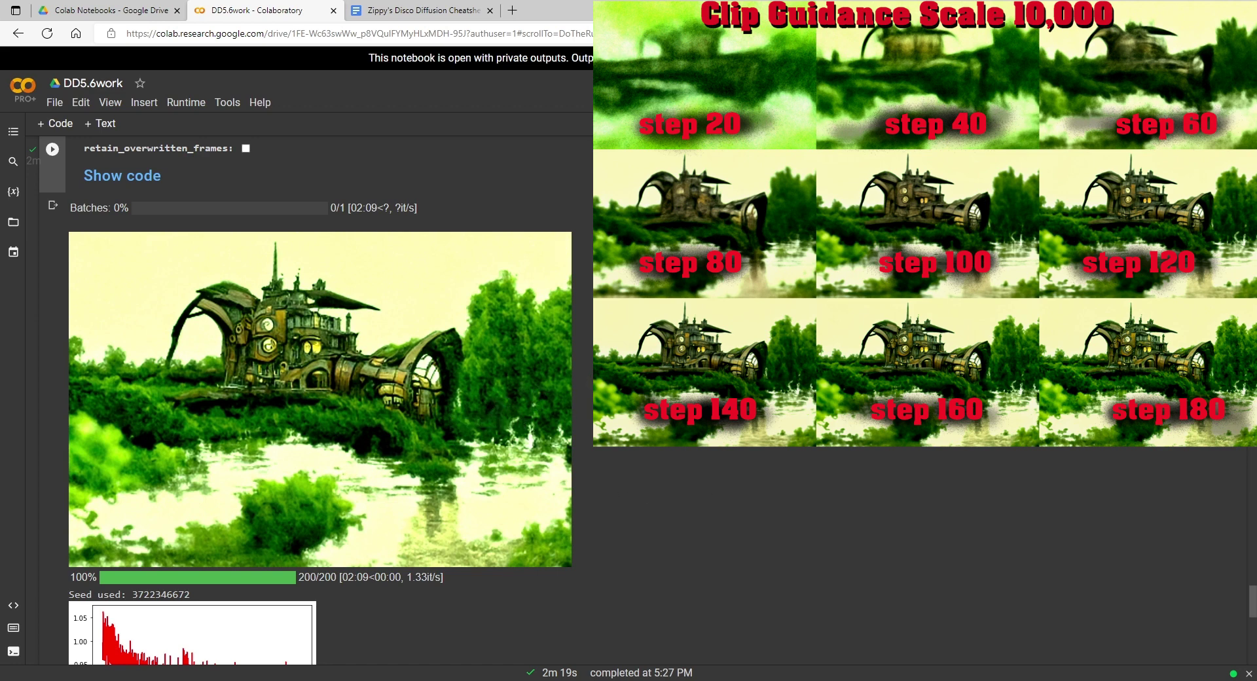
- Scroll back up to Basic Settings for the clip guidance scale 90,000 render
{"action": "scroll", "coordinate": [554, 386], "scroll_direction": "up", "scroll_amount": 5}
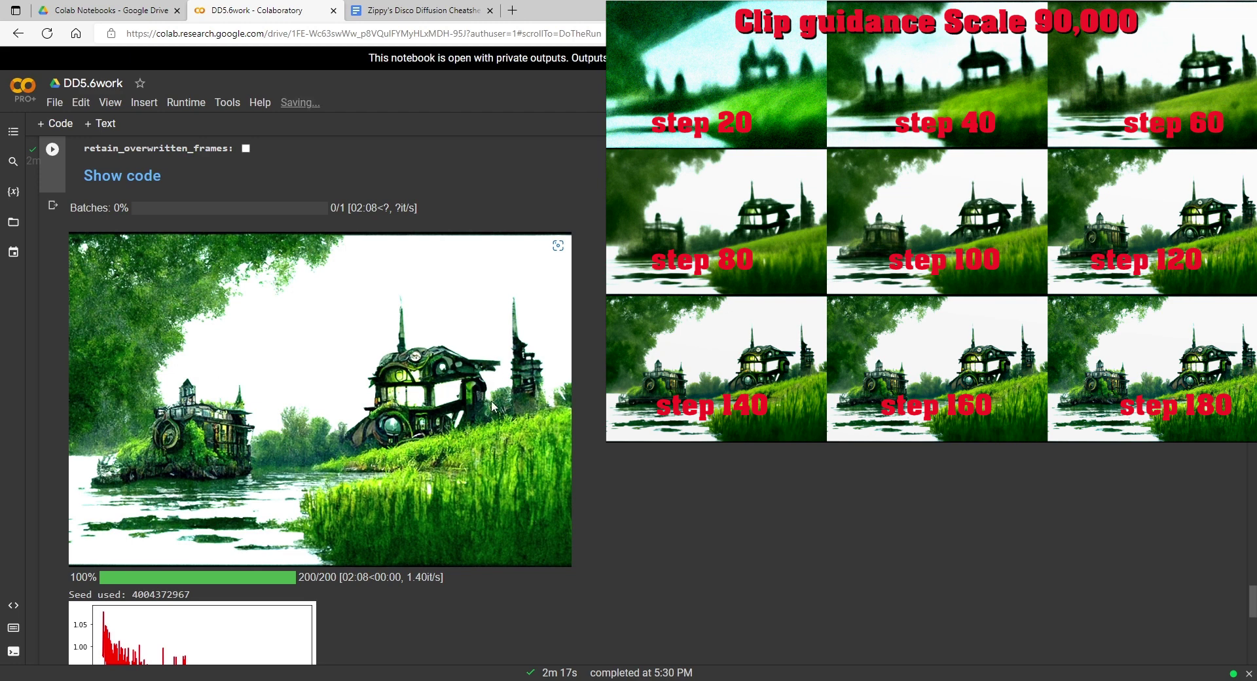
{"action": "scroll", "coordinate": [239, 457], "scroll_direction": "up", "scroll_amount": 1}
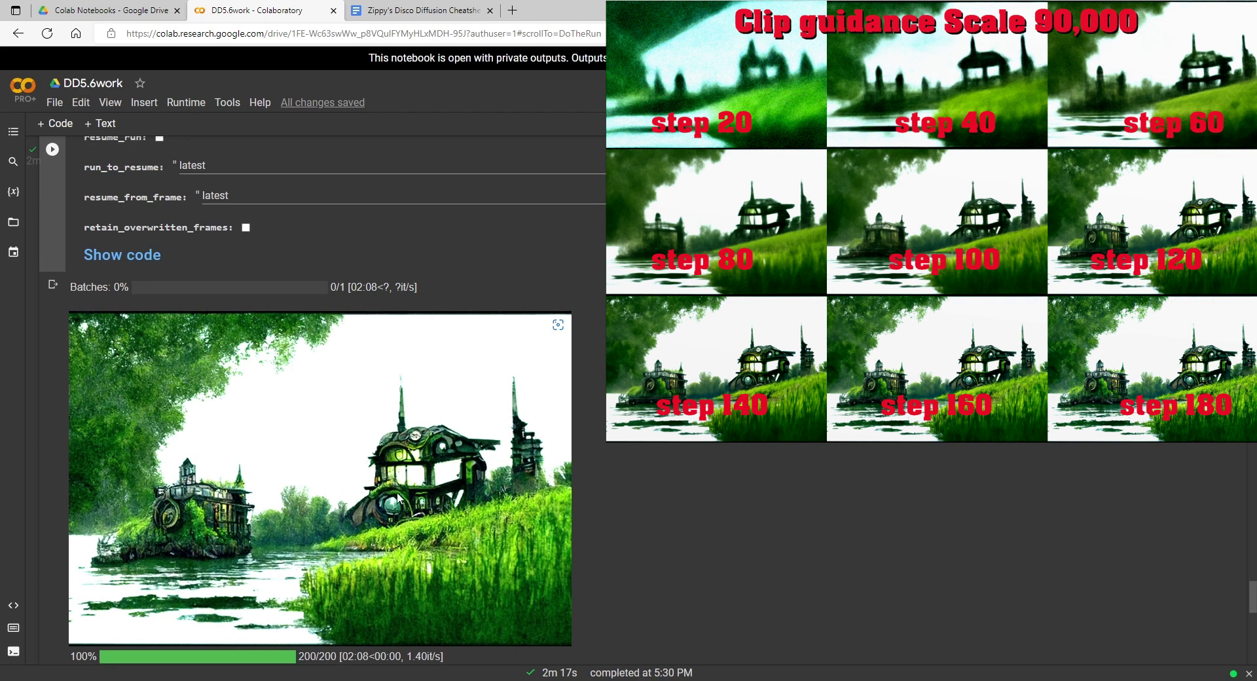
{"action": "scroll", "coordinate": [414, 505], "scroll_direction": "down", "scroll_amount": 1}
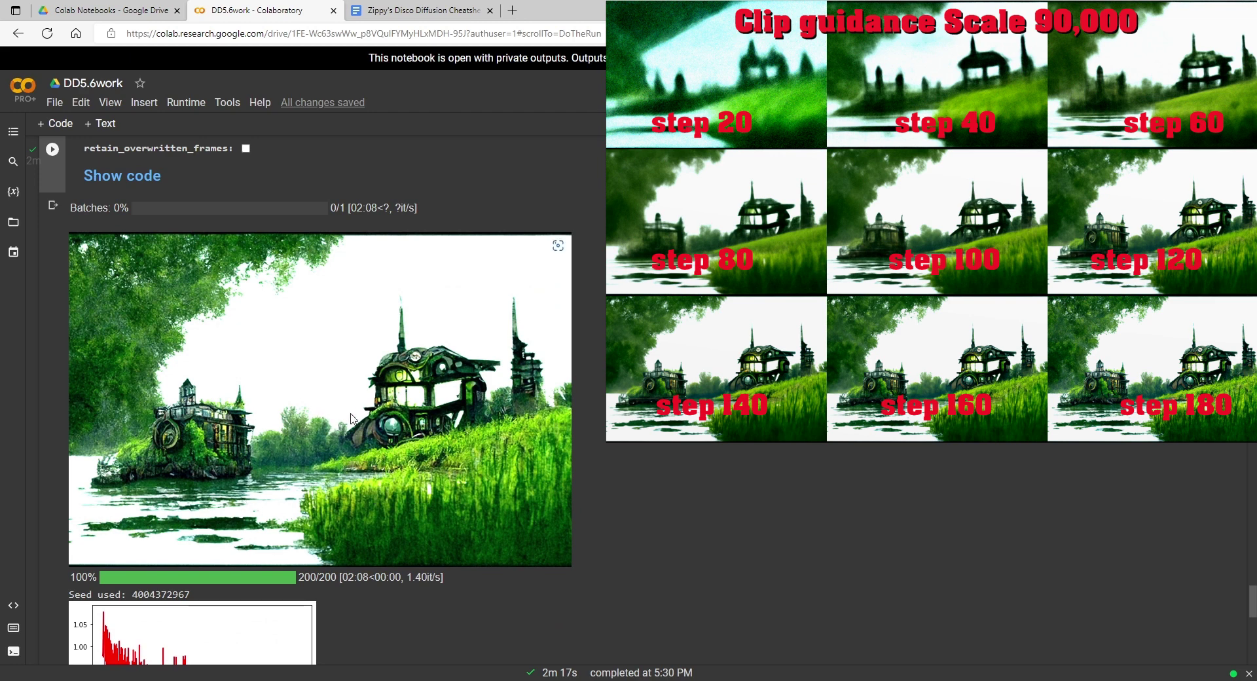
{"action": "scroll", "coordinate": [364, 434], "scroll_direction": "up", "scroll_amount": 1}
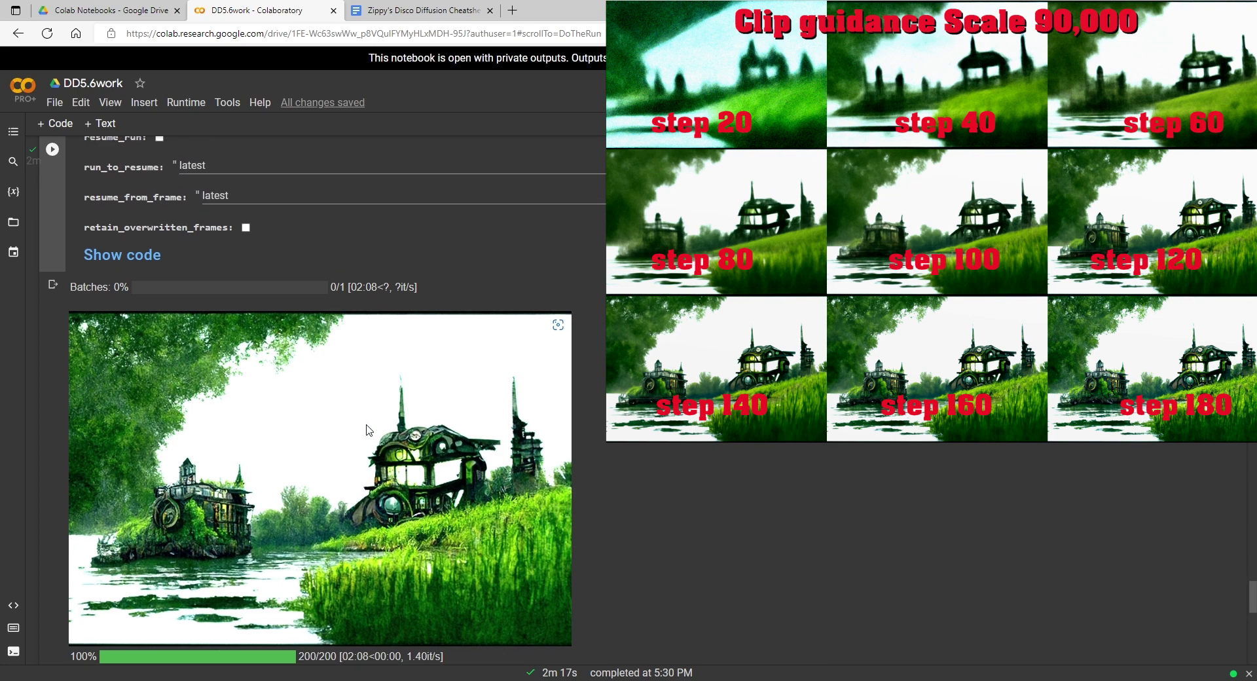
{"action": "scroll", "coordinate": [331, 386], "scroll_direction": "down", "scroll_amount": 1}
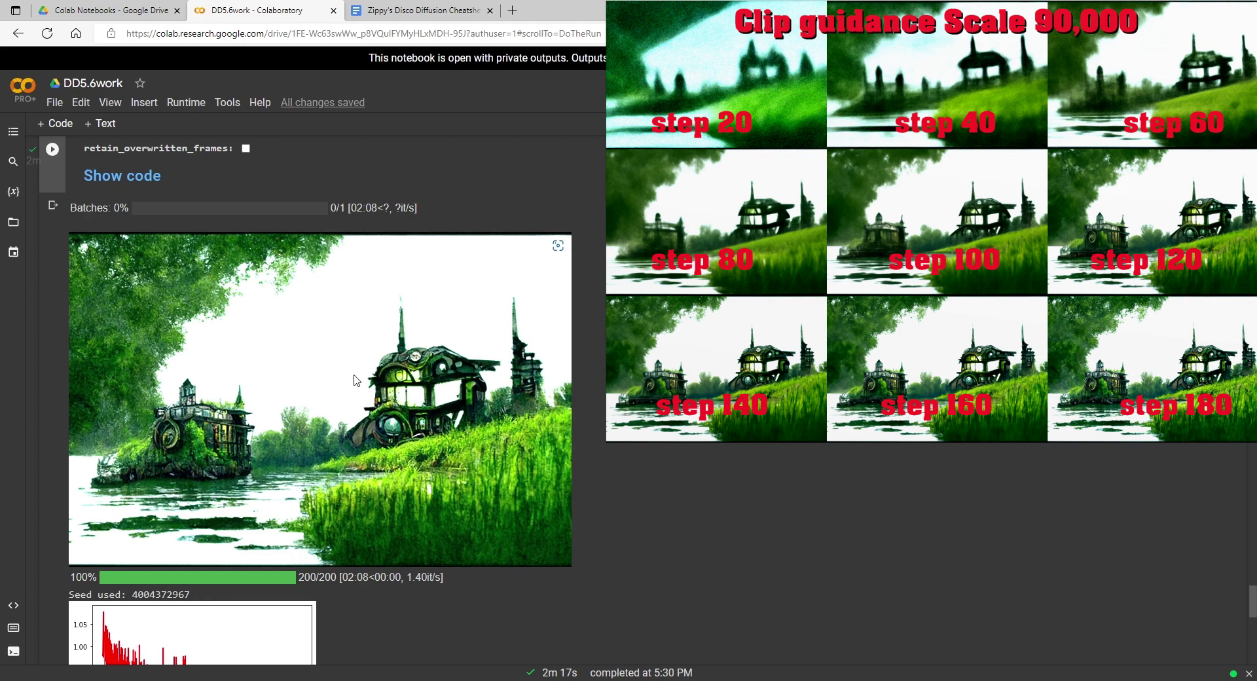
{"action": "scroll", "coordinate": [354, 377], "scroll_direction": "up", "scroll_amount": 6}
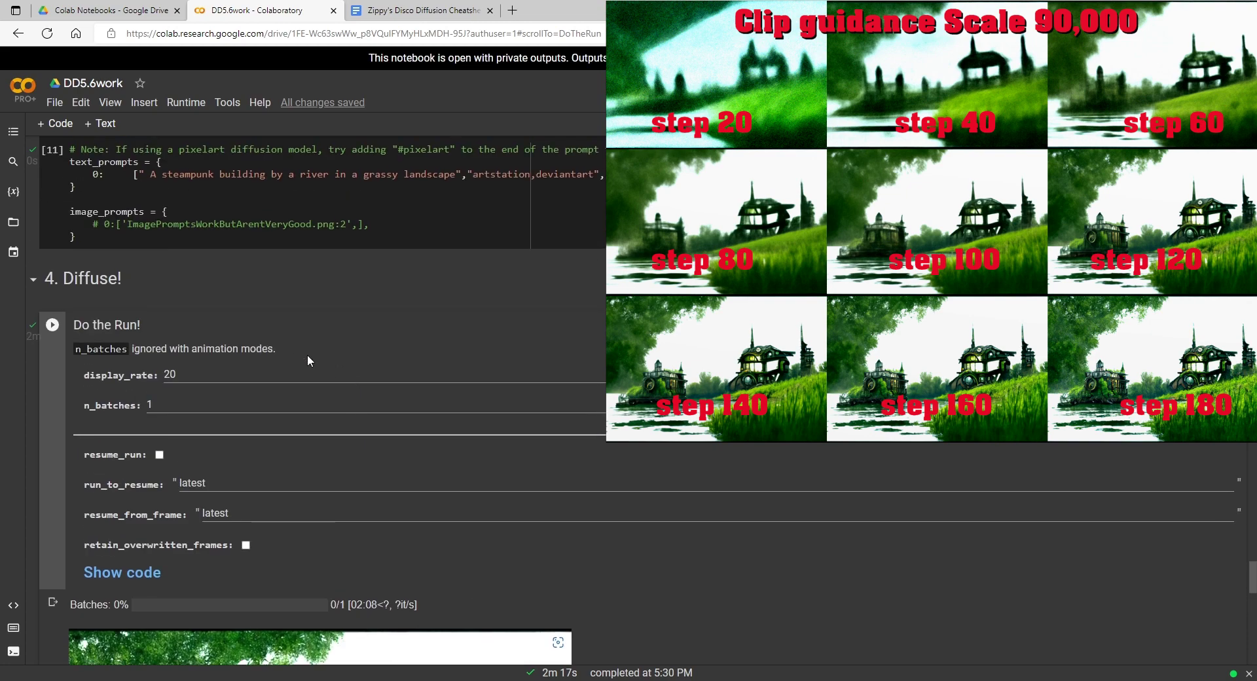
{"action": "scroll", "coordinate": [308, 359], "scroll_direction": "down", "scroll_amount": 5}
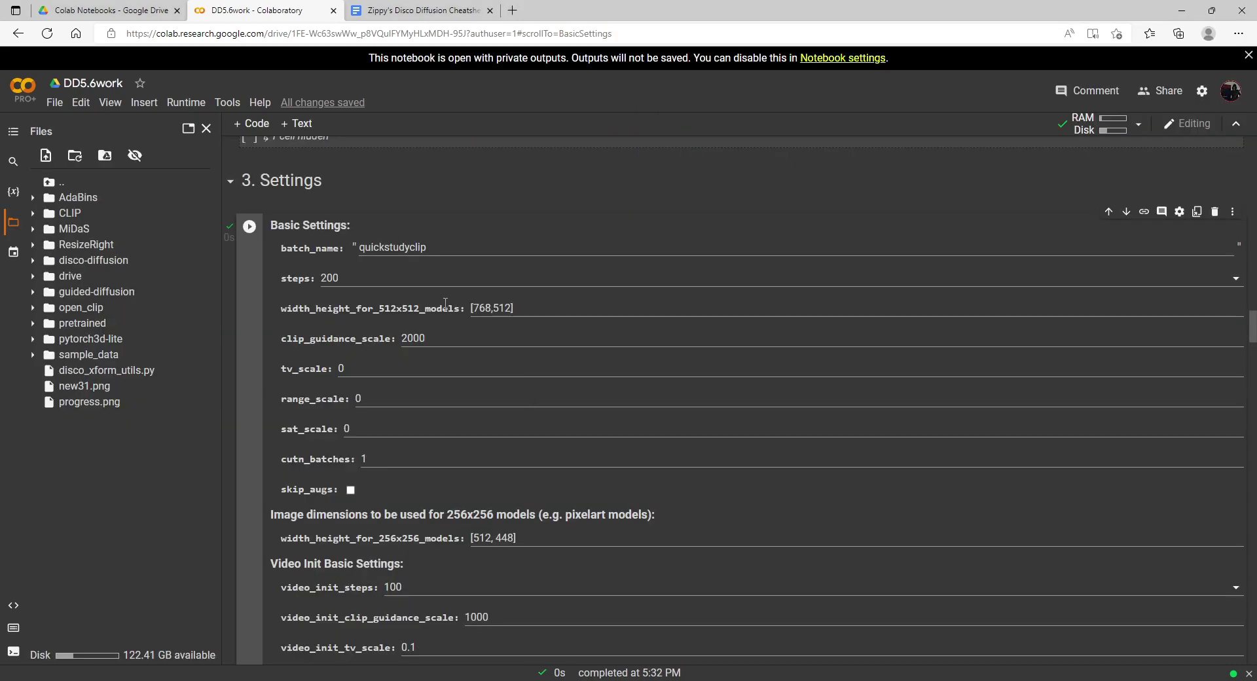
- Check clip_guidance_scale 2000, init_image /content/new31.png and skip_steps 100 in the settings
{"action": "scroll", "coordinate": [447, 333], "scroll_direction": "down", "scroll_amount": 2}
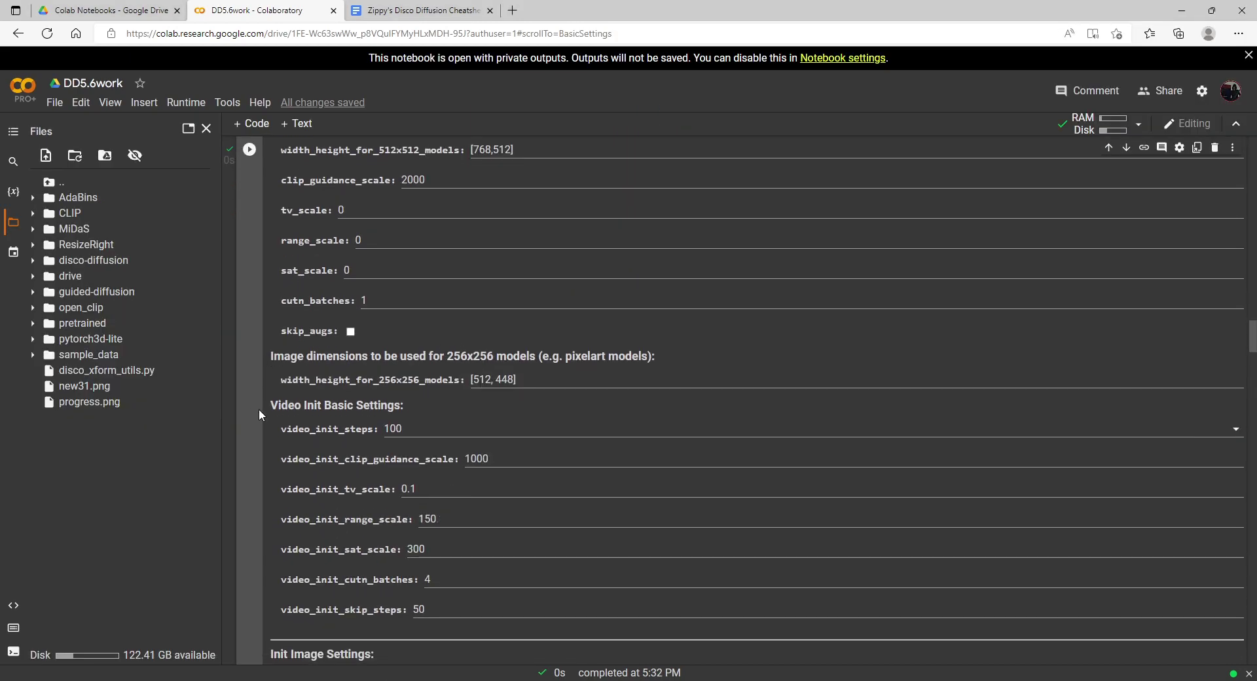
{"action": "scroll", "coordinate": [395, 454], "scroll_direction": "down", "scroll_amount": 1}
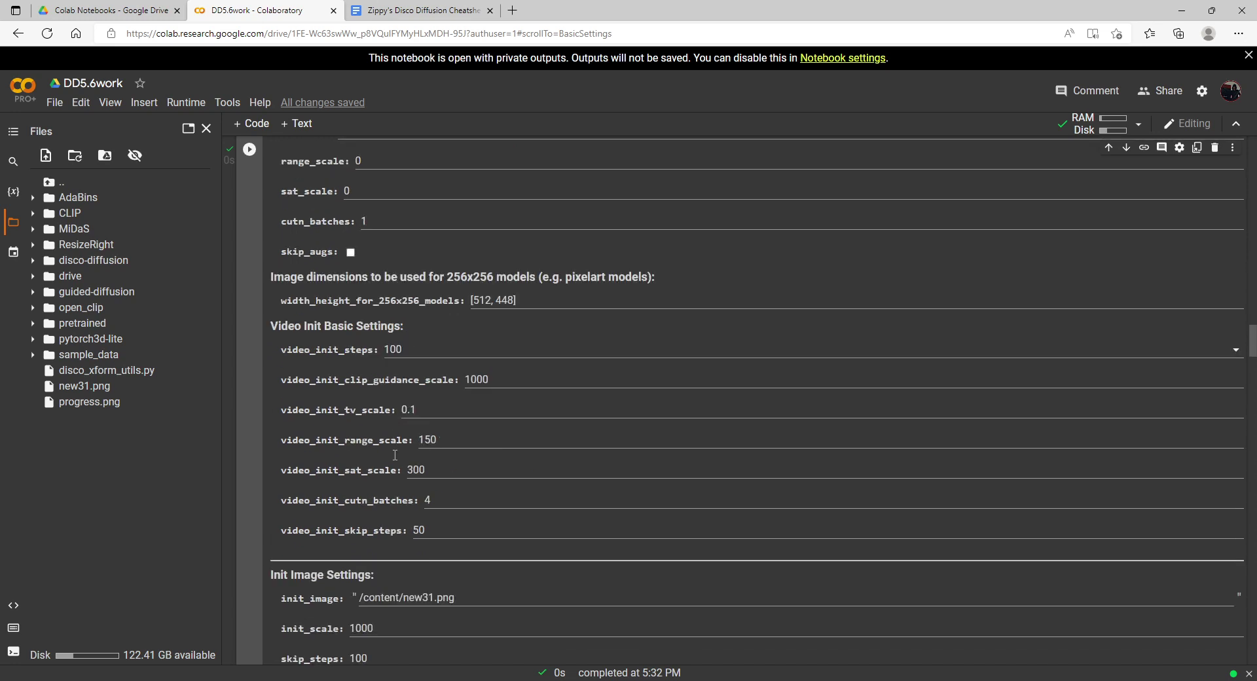
{"action": "scroll", "coordinate": [456, 569], "scroll_direction": "down", "scroll_amount": 1}
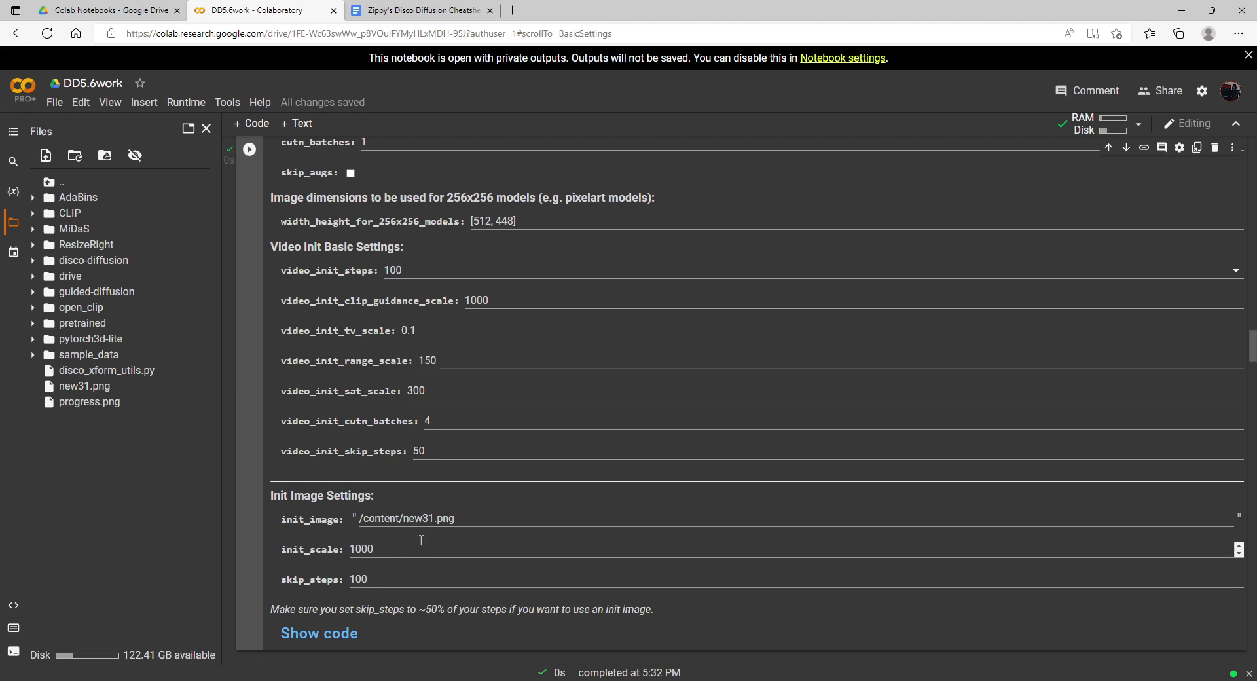
{"action": "scroll", "coordinate": [433, 482], "scroll_direction": "up", "scroll_amount": 2}
{"action": "scroll", "coordinate": [433, 483], "scroll_direction": "up", "scroll_amount": 2}
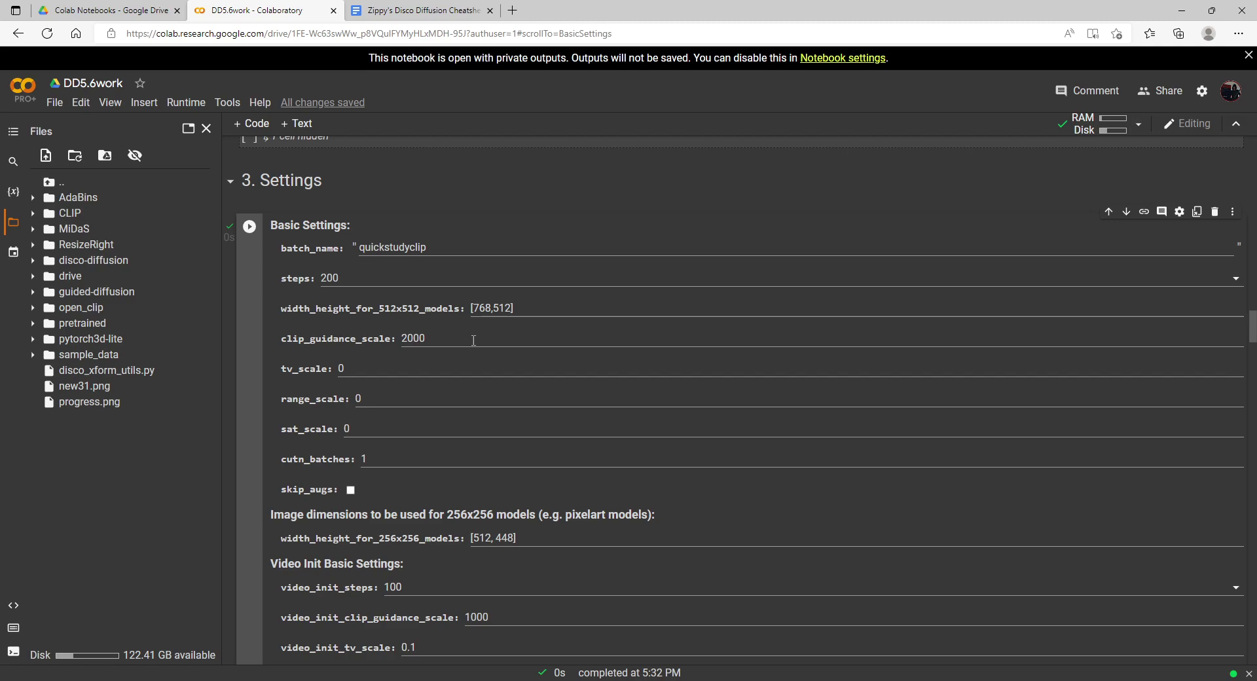
{"action": "scroll", "coordinate": [646, 399], "scroll_direction": "down", "scroll_amount": 5}
{"action": "scroll", "coordinate": [524, 364], "scroll_direction": "down", "scroll_amount": 10}
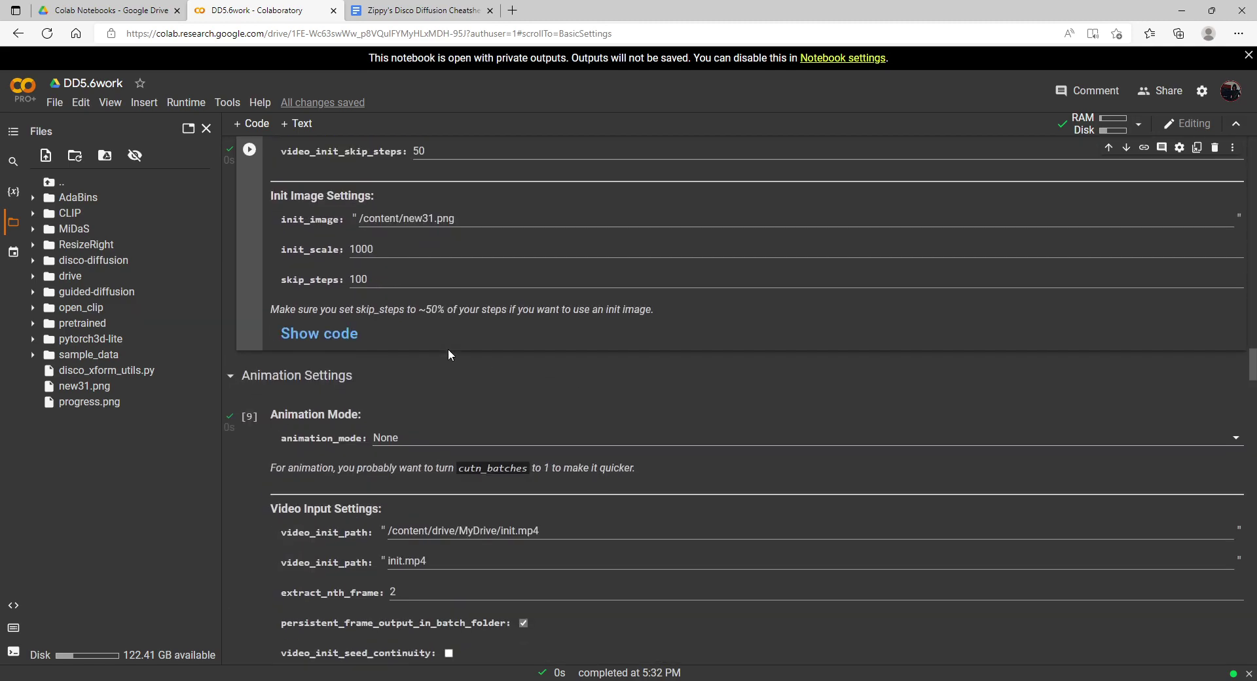
{"action": "scroll", "coordinate": [490, 369], "scroll_direction": "down", "scroll_amount": 20}
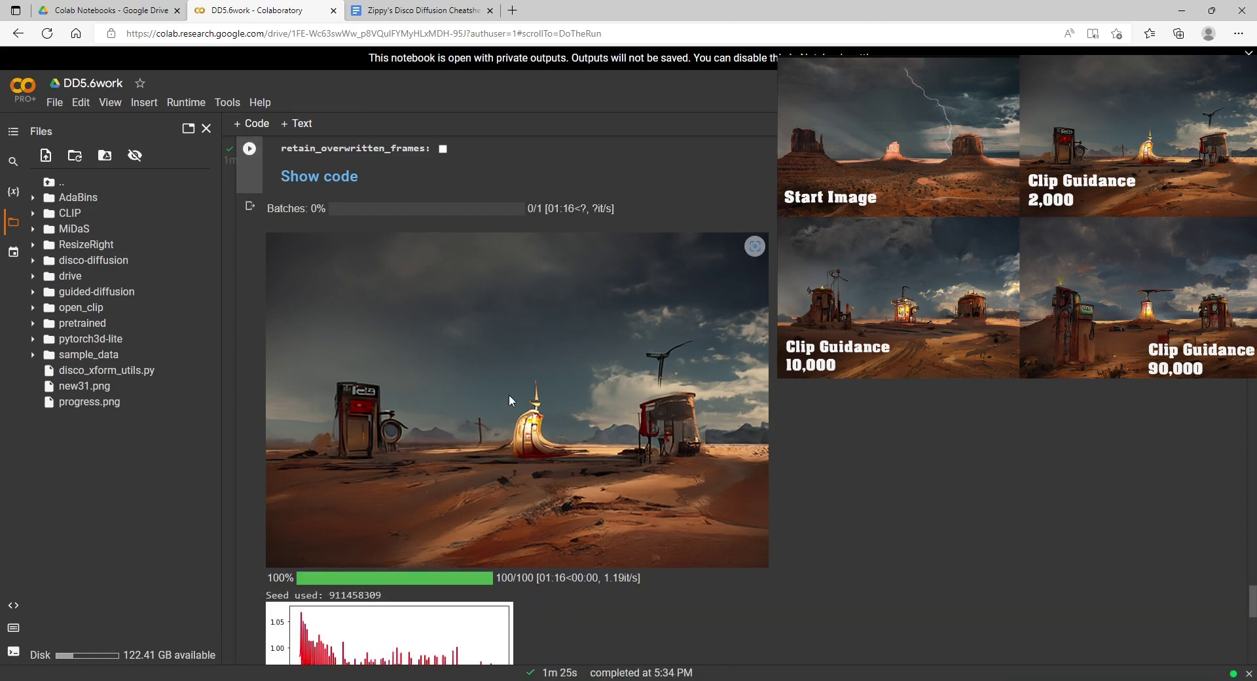
- Scroll up to Basic Settings to adjust clip_guidance_scale for the 10,000 start-image render
{"action": "scroll", "coordinate": [509, 394], "scroll_direction": "up", "scroll_amount": 15}
{"action": "scroll", "coordinate": [543, 347], "scroll_direction": "up", "scroll_amount": 15}
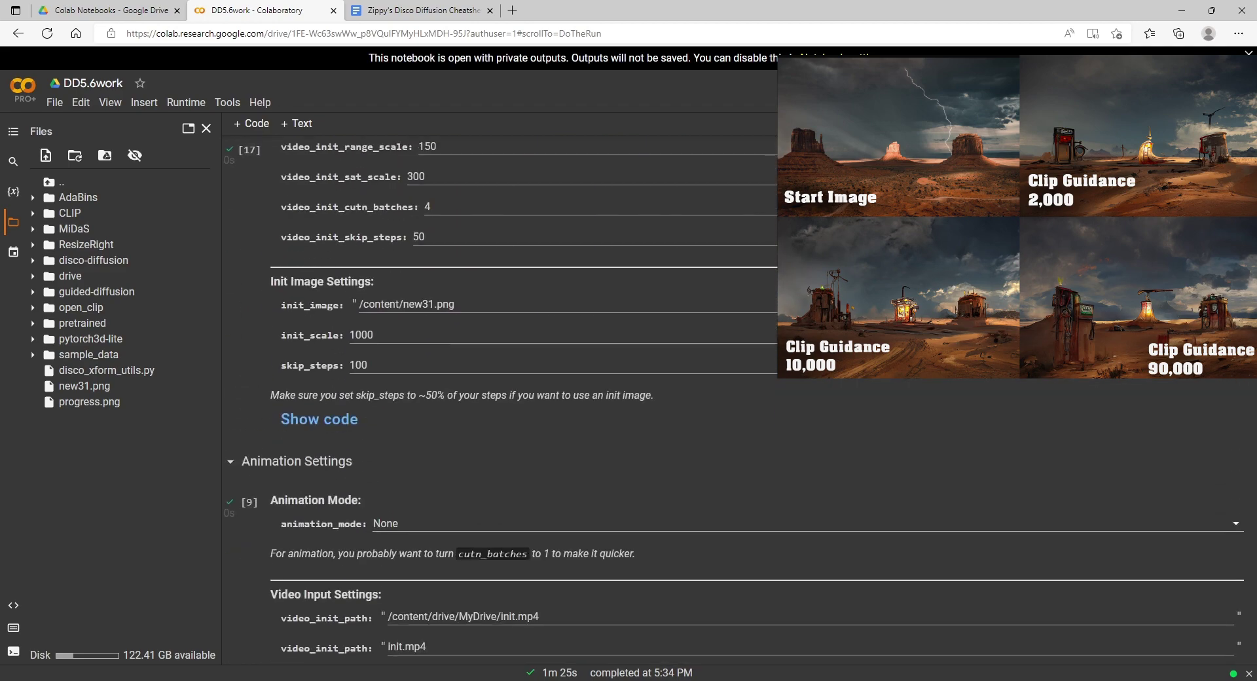
{"action": "scroll", "coordinate": [679, 314], "scroll_direction": "up", "scroll_amount": 15}
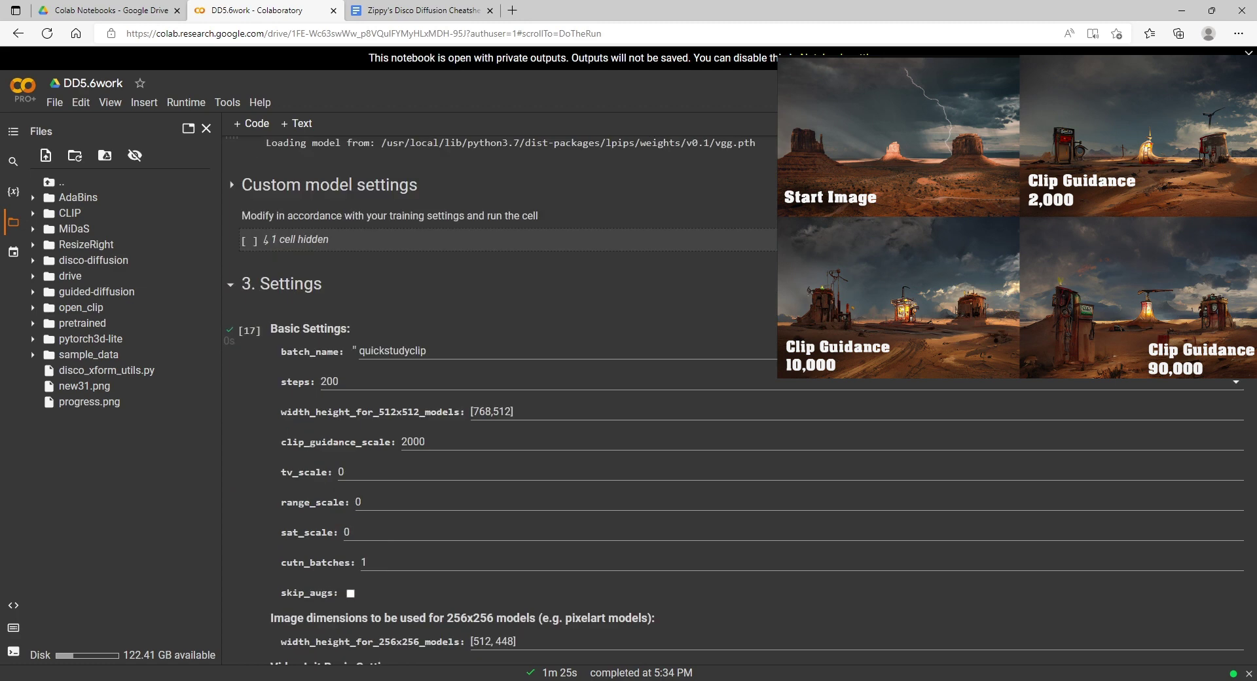
{"action": "scroll", "coordinate": [679, 314], "scroll_direction": "down", "scroll_amount": 2}
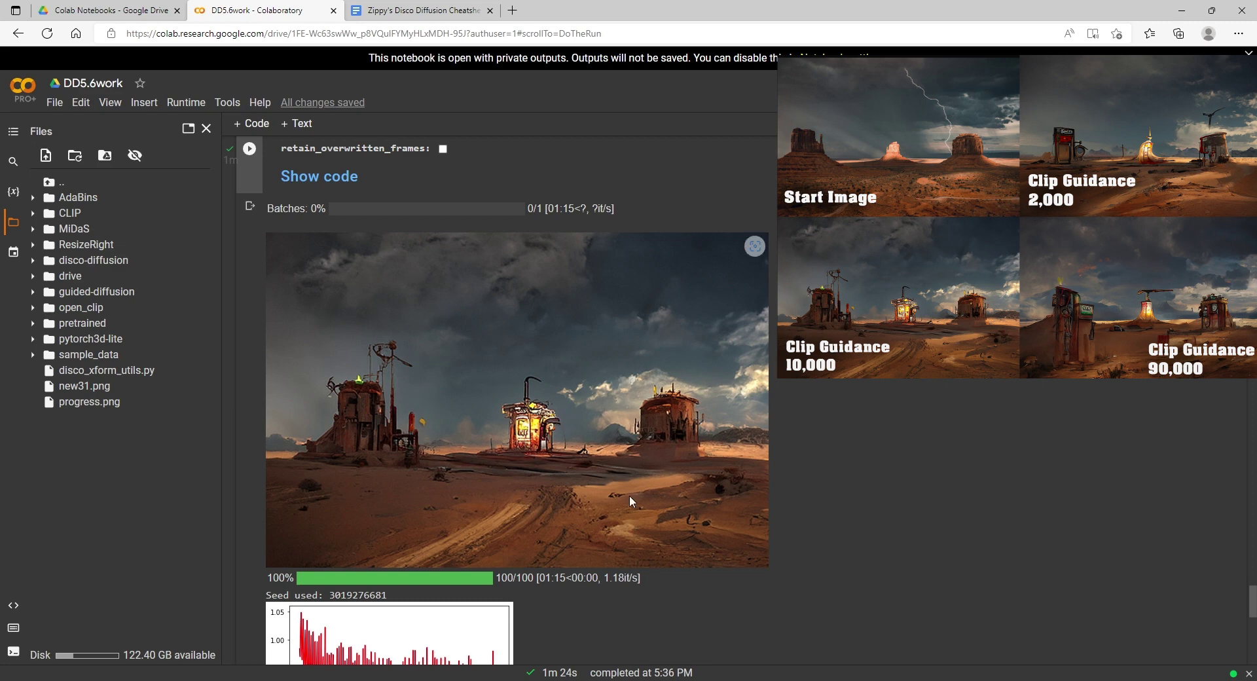
- Scroll up to the settings to raise clip_guidance_scale for the 90,000 start-image render
{"action": "scroll", "coordinate": [792, 454], "scroll_direction": "up", "scroll_amount": 1}
{"action": "scroll", "coordinate": [378, 279], "scroll_direction": "up", "scroll_amount": 20}
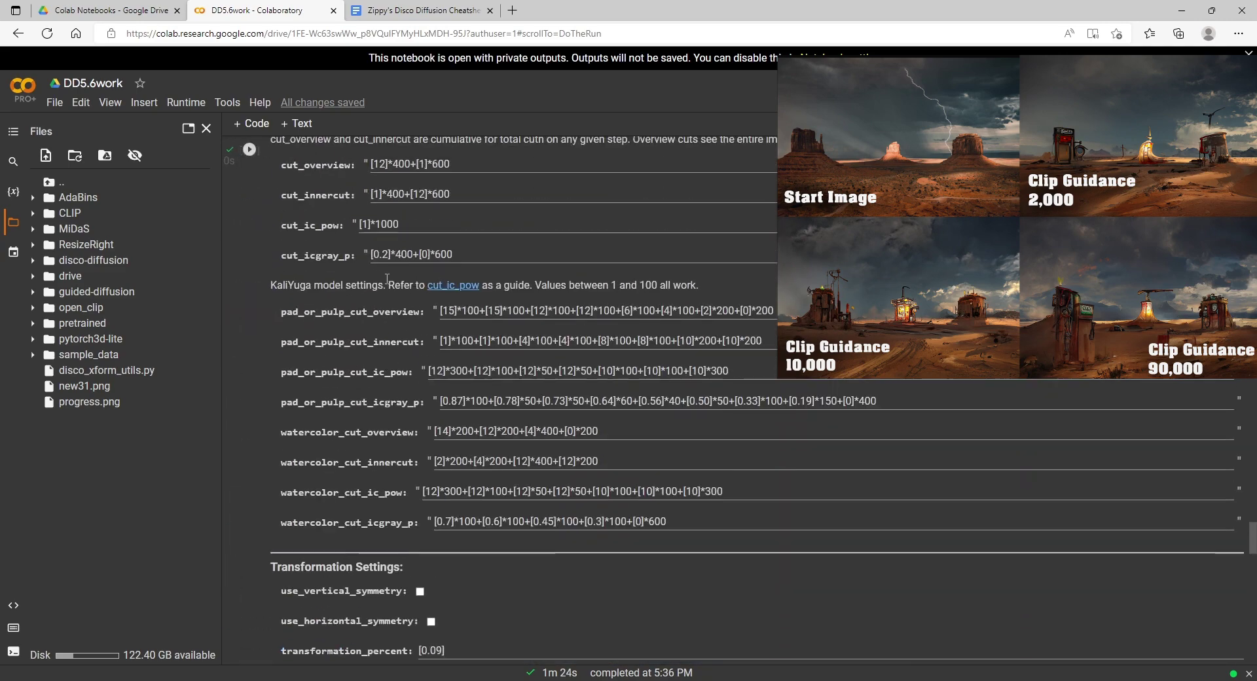
{"action": "scroll", "coordinate": [420, 309], "scroll_direction": "up", "scroll_amount": 10}
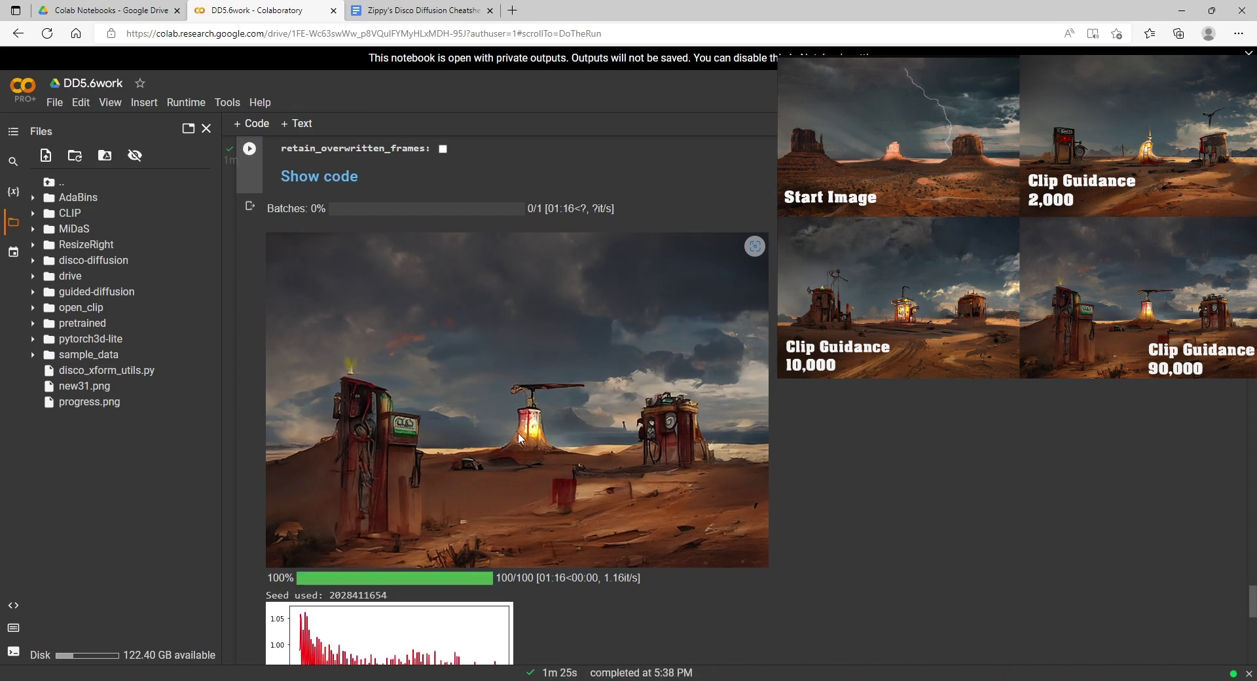
{"action": "scroll", "coordinate": [560, 427], "scroll_direction": "up", "scroll_amount": 1}
{"action": "scroll", "coordinate": [561, 427], "scroll_direction": "down", "scroll_amount": 1}
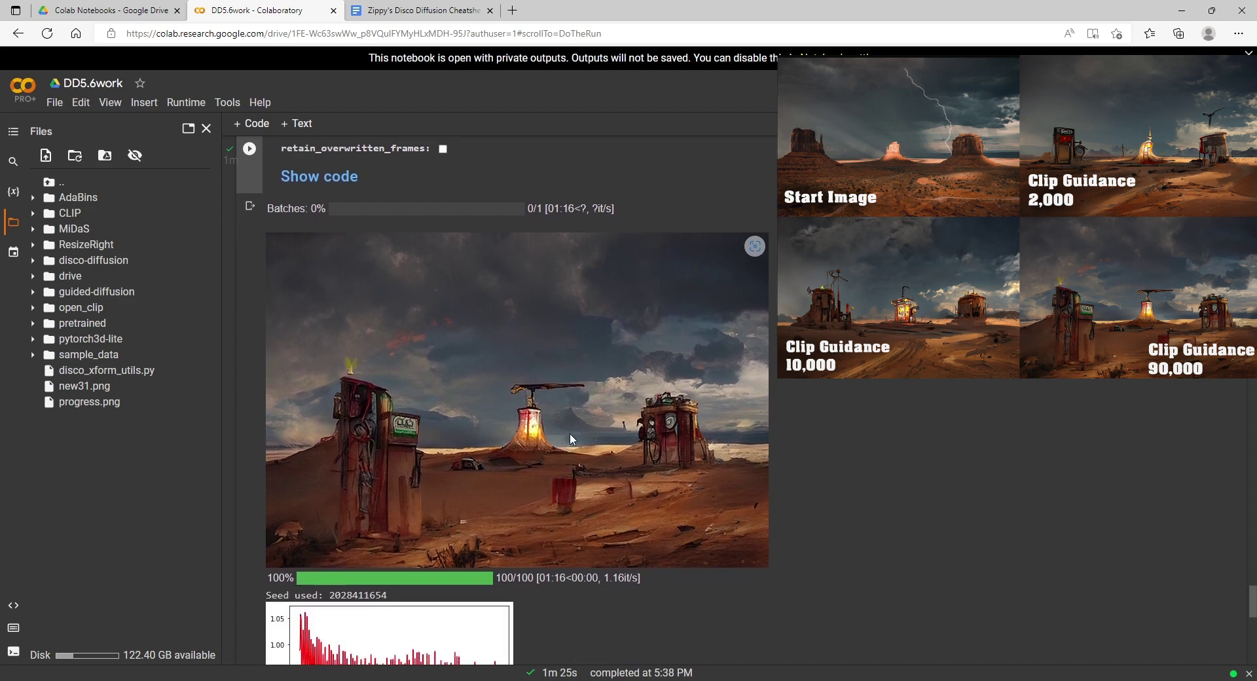